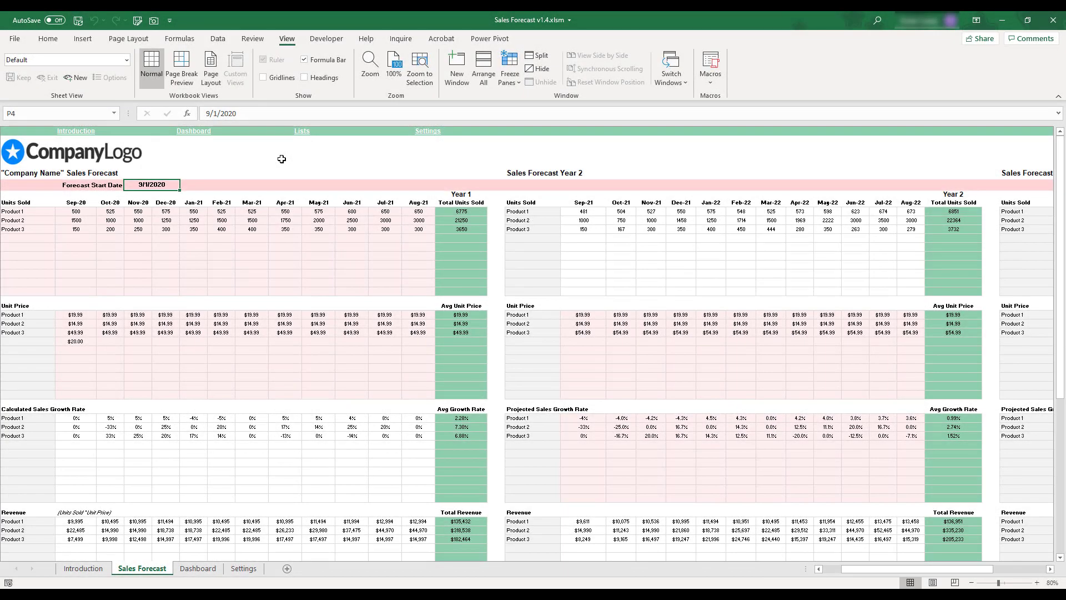
Step: Scroll through the Sales Forecast year tables, then bring up the Dashboard summary charts
scroll(243, 196, down, 3)
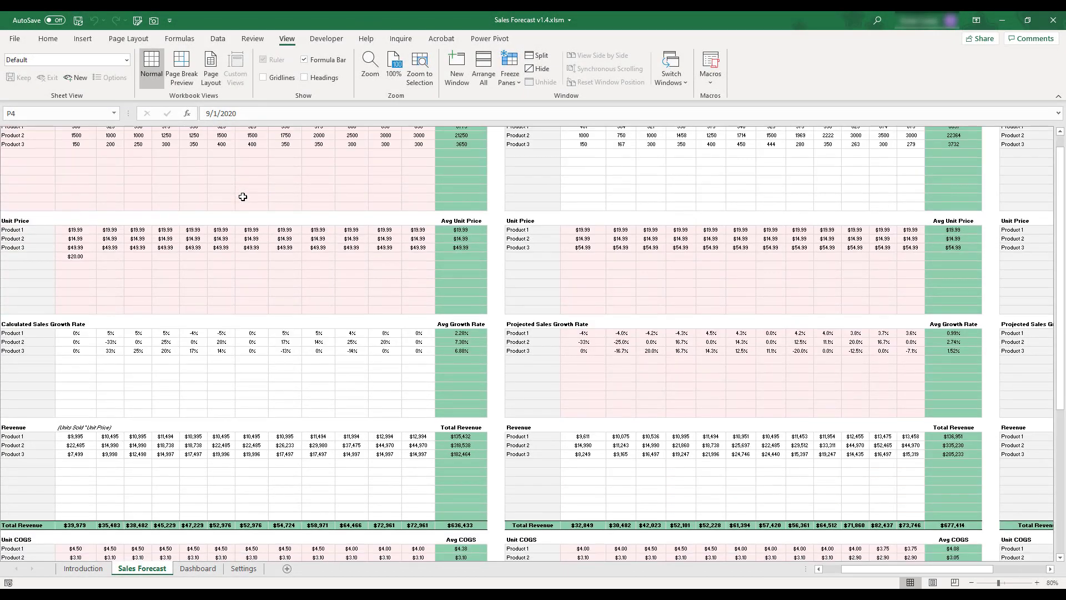
scroll(242, 196, down, 3)
scroll(243, 196, down, 1)
scroll(243, 197, down, 3)
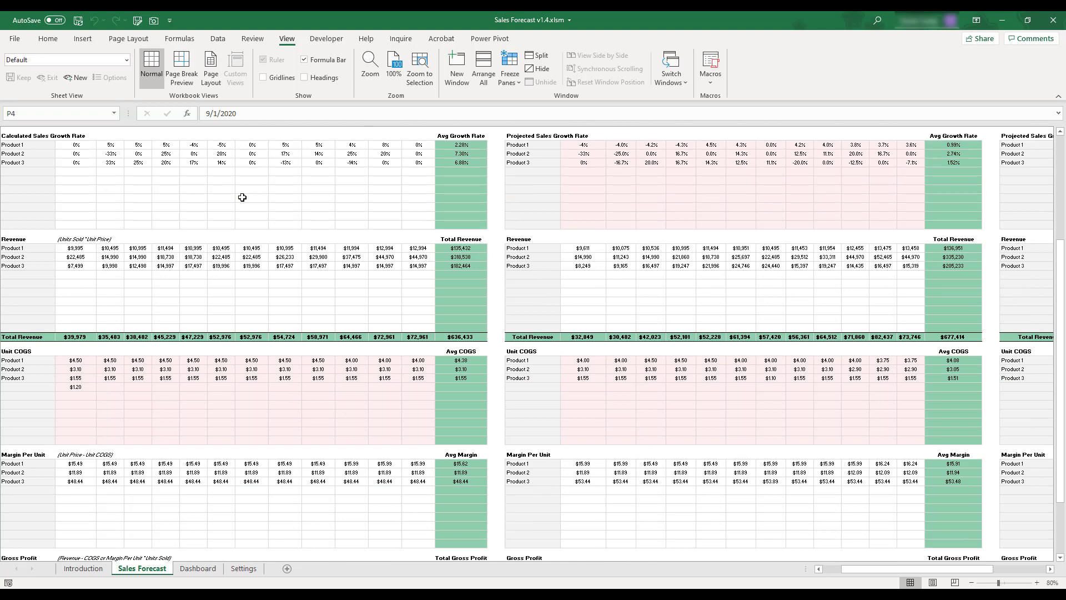
scroll(243, 197, up, 4)
scroll(242, 197, up, 6)
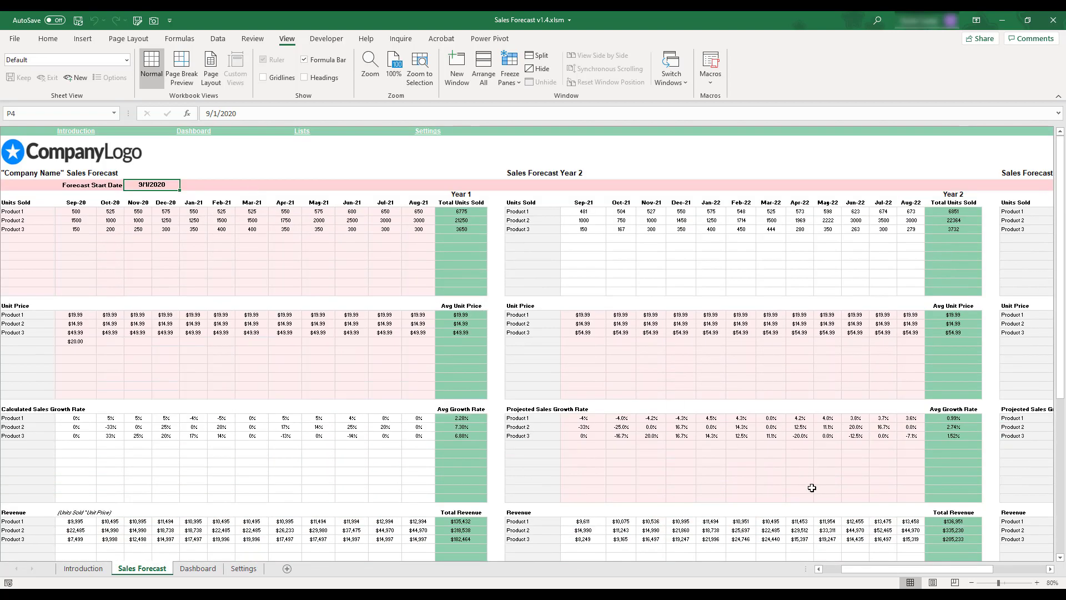
drag(868, 570, 949, 569)
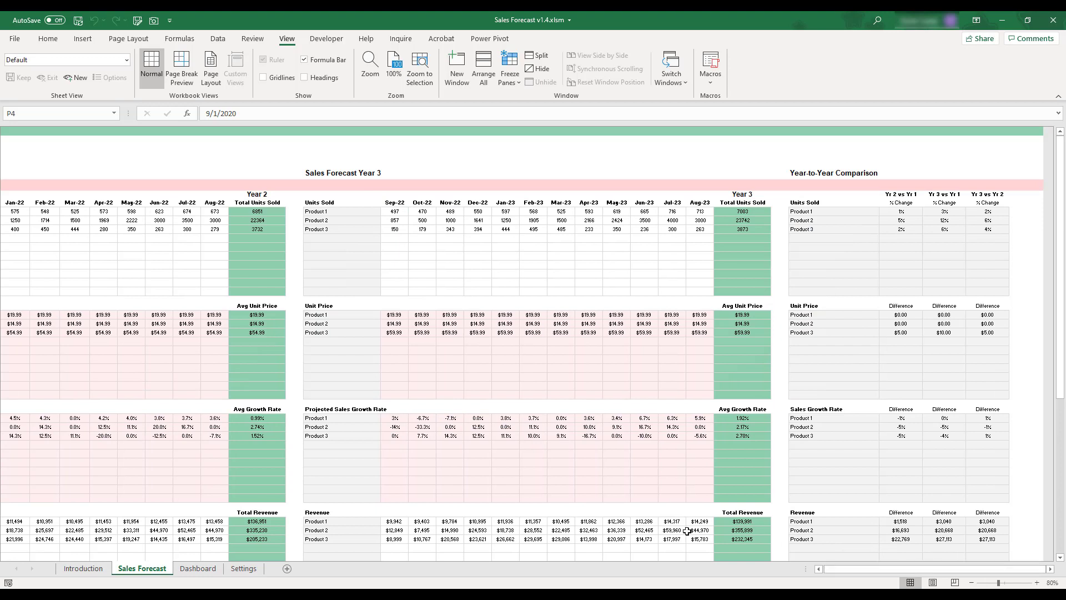
click(196, 570)
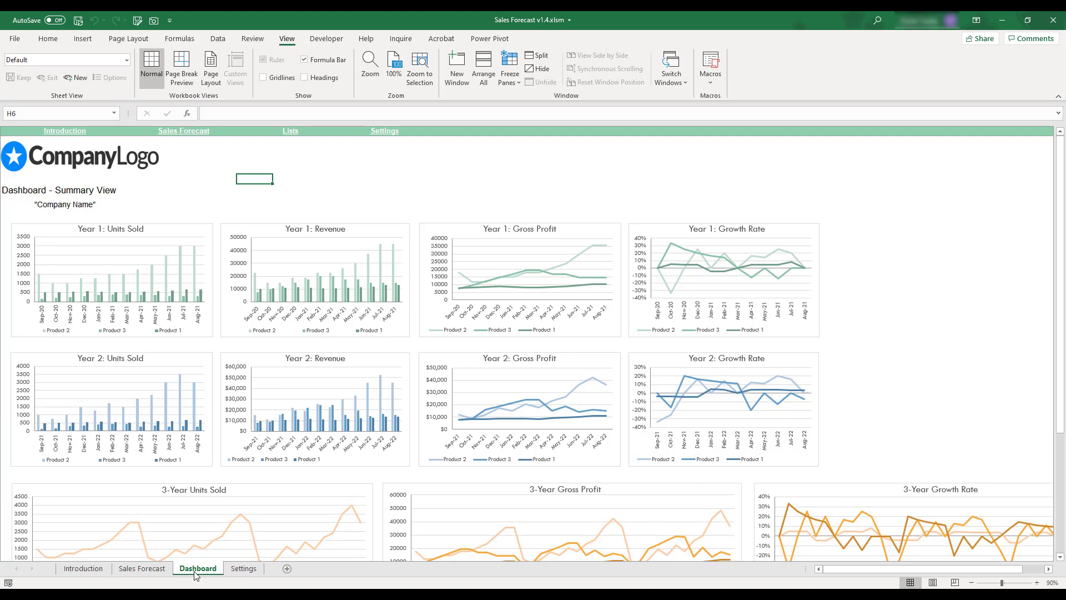
Step: On the Settings sheet, check the product-count dropdown in F8 and leave it at 10
click(247, 571)
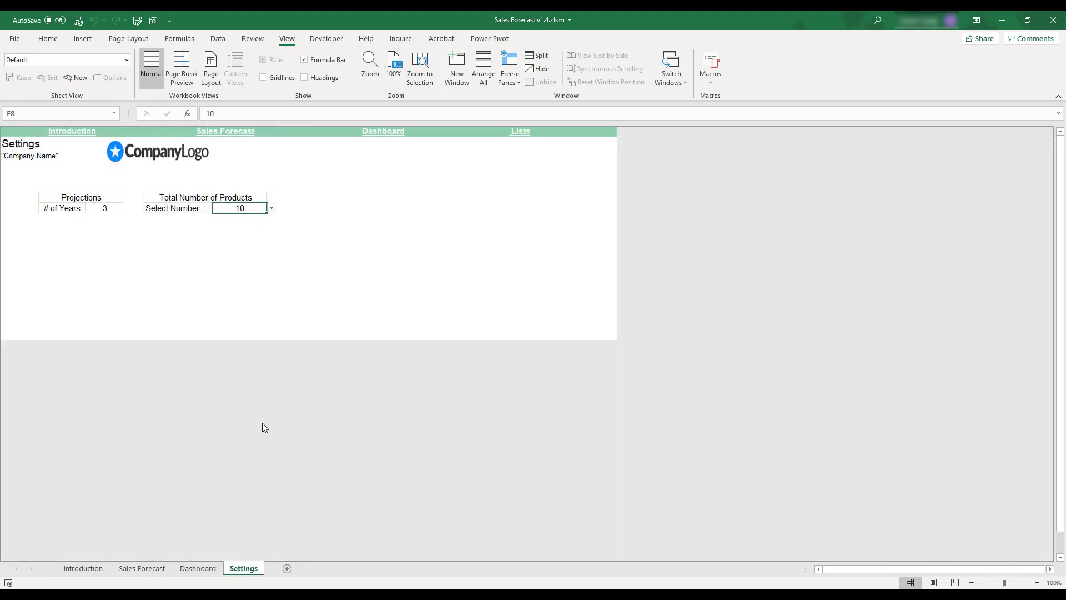
click(272, 208)
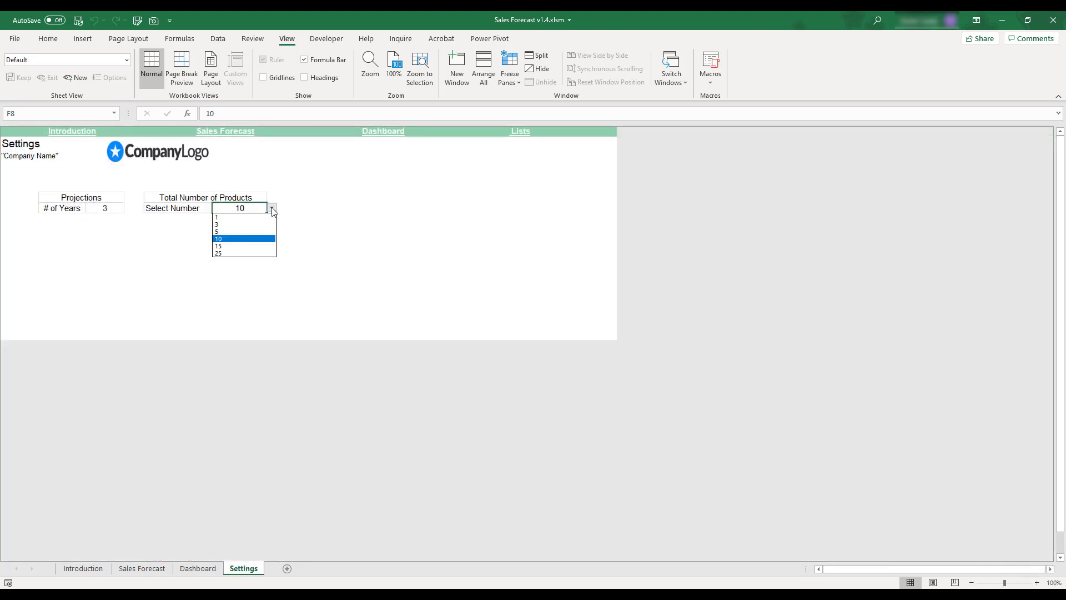
click(273, 208)
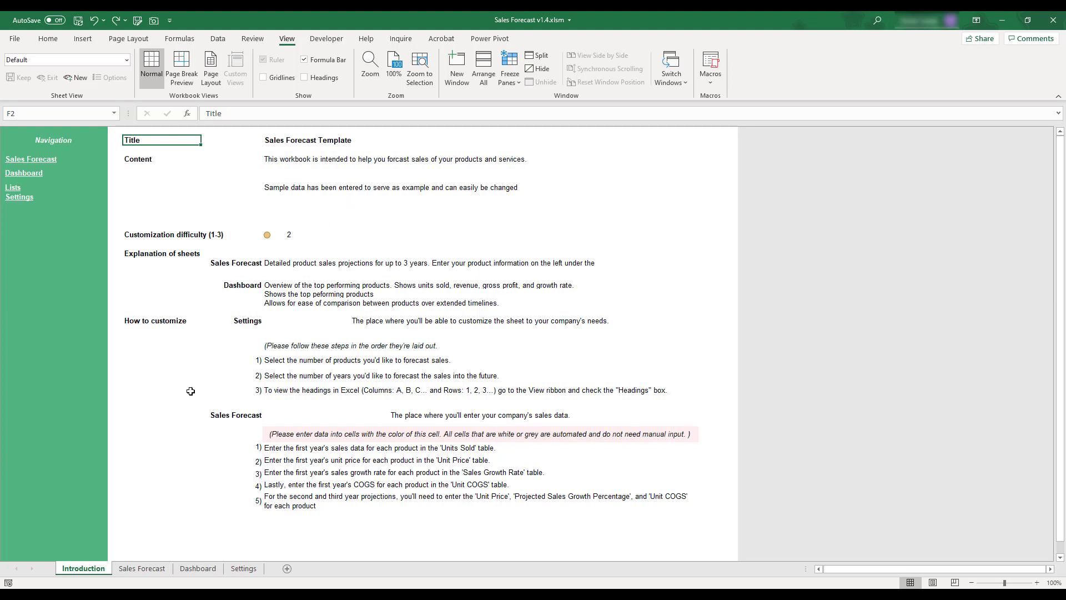
Step: Return to the Sales Forecast sheet with its Year 1 and Year 2 tables
click(144, 569)
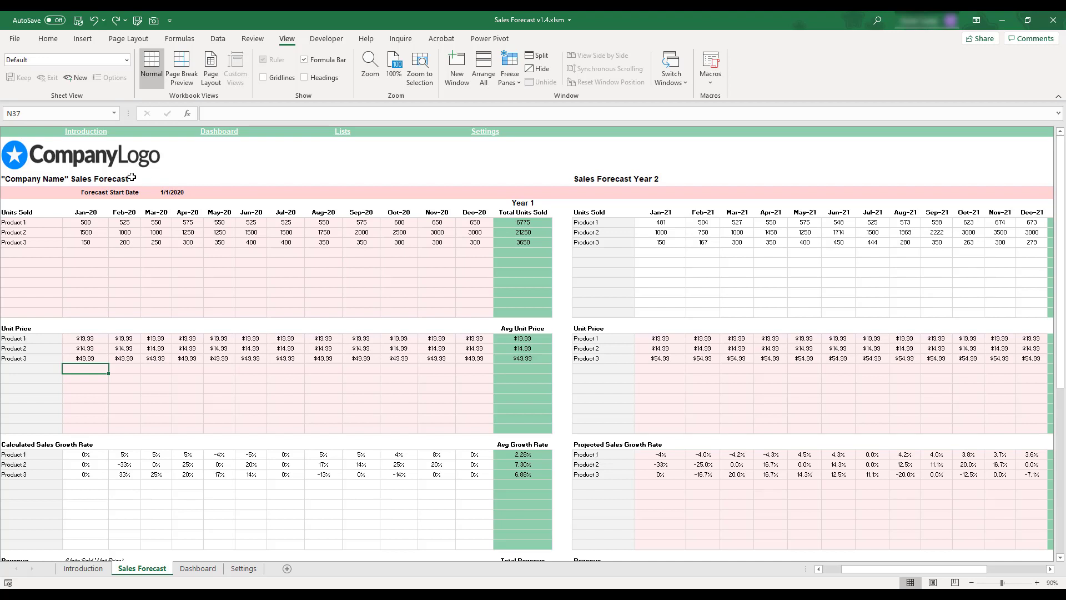
Step: Delete the placeholder logo and retitle the Sales Forecast sheet 'Company Name'
click(66, 158)
key(Delete)
click(25, 183)
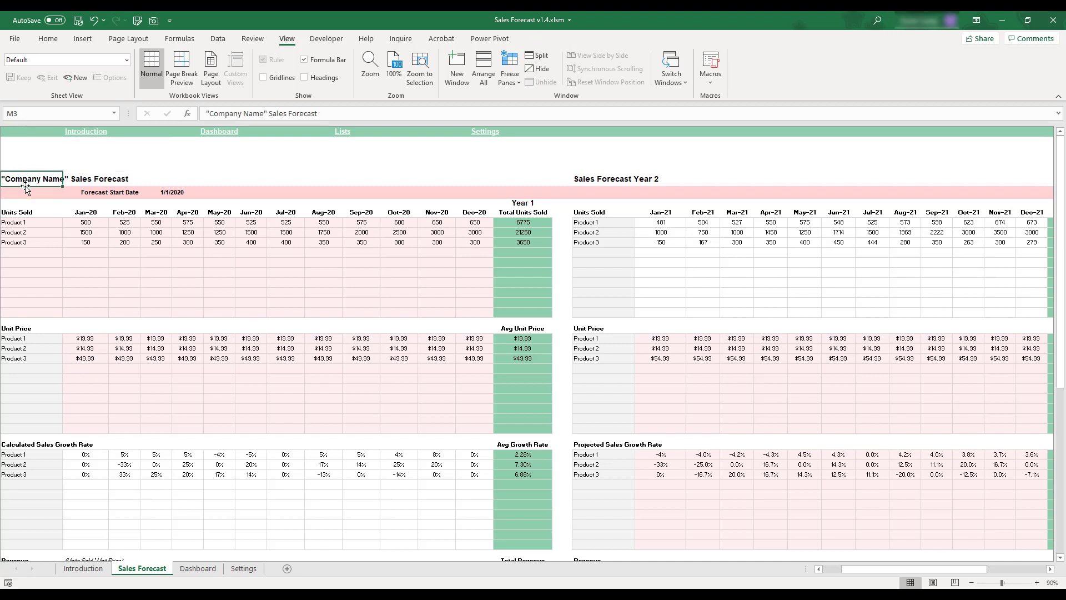
text(Company Nam)
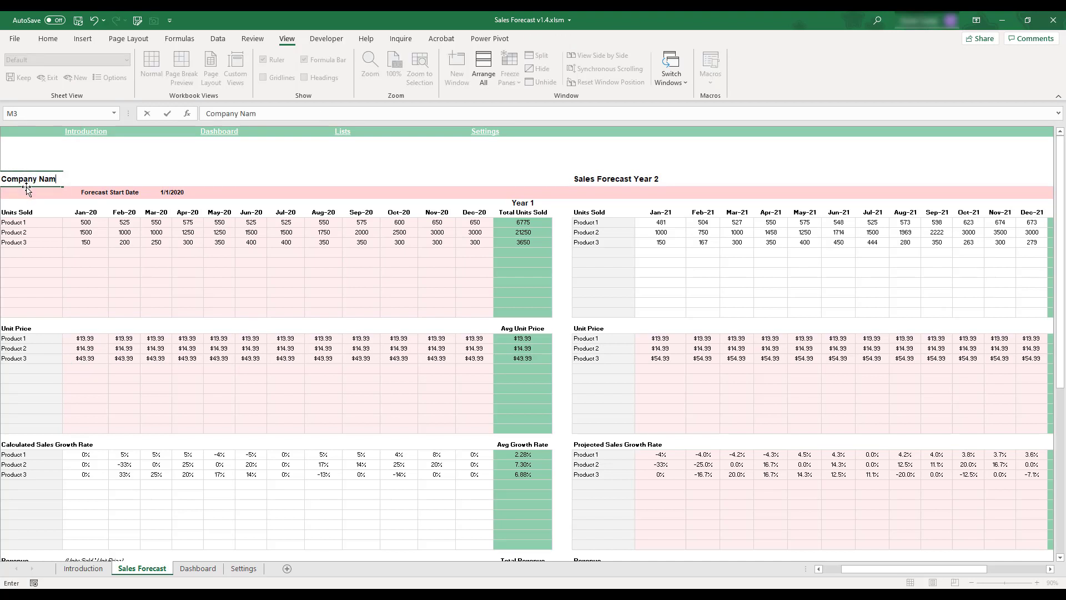
text(e)
key(Return)
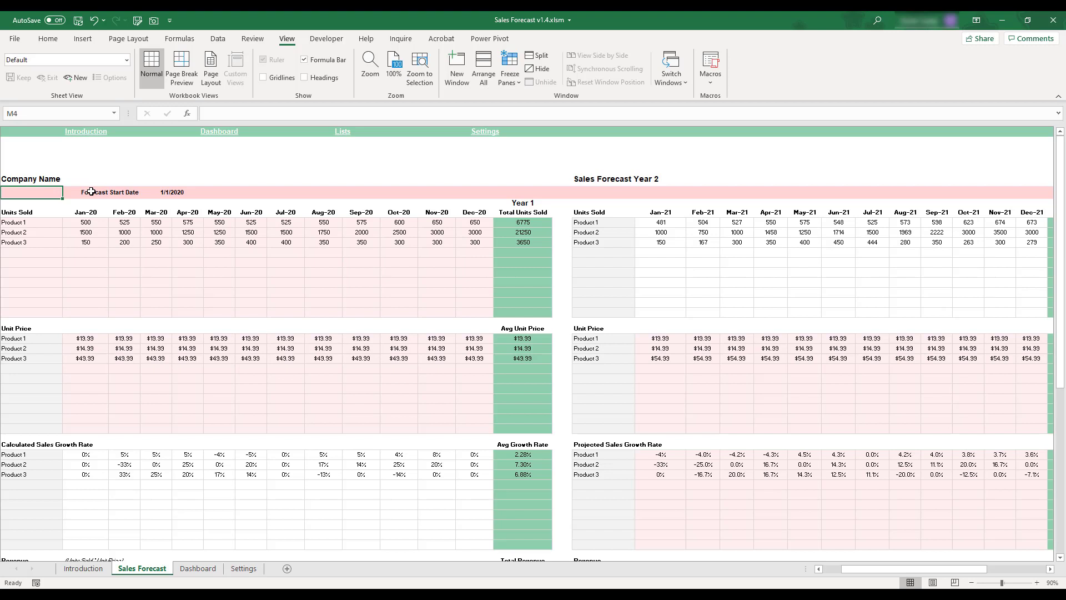
Step: Change the forecast start date in P4 to 9/1/2020 so the months begin at Sep-20
drag(91, 192, 171, 192)
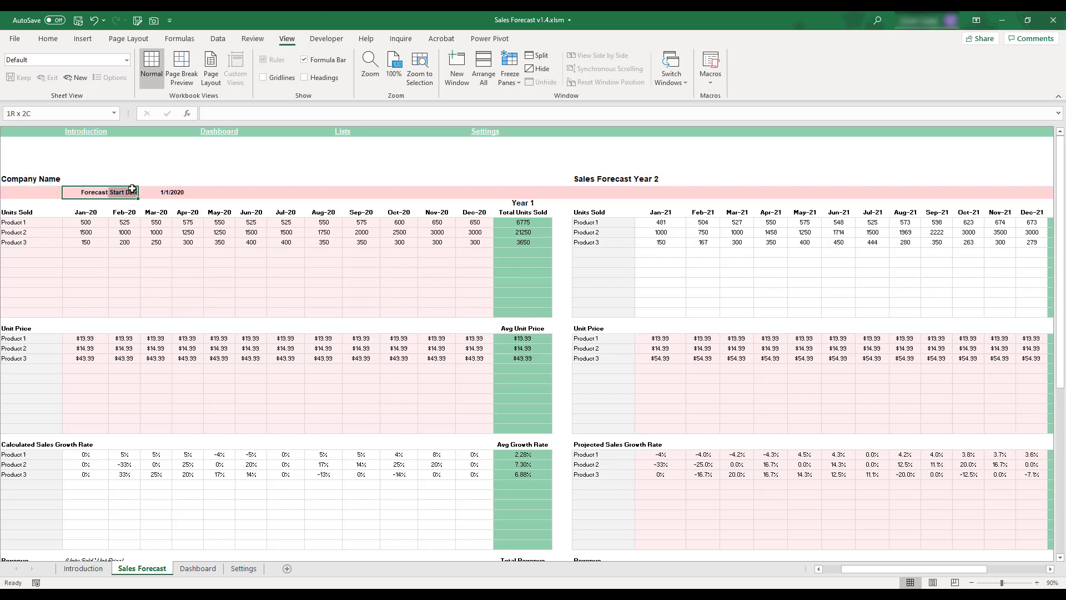
click(169, 192)
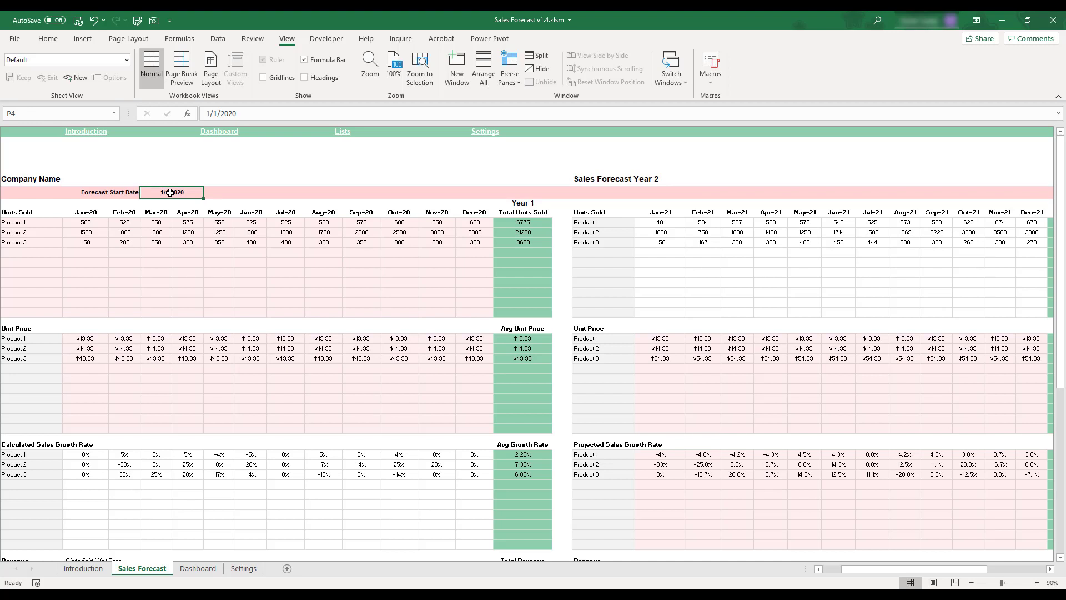
text(9/1/2020)
key(Return)
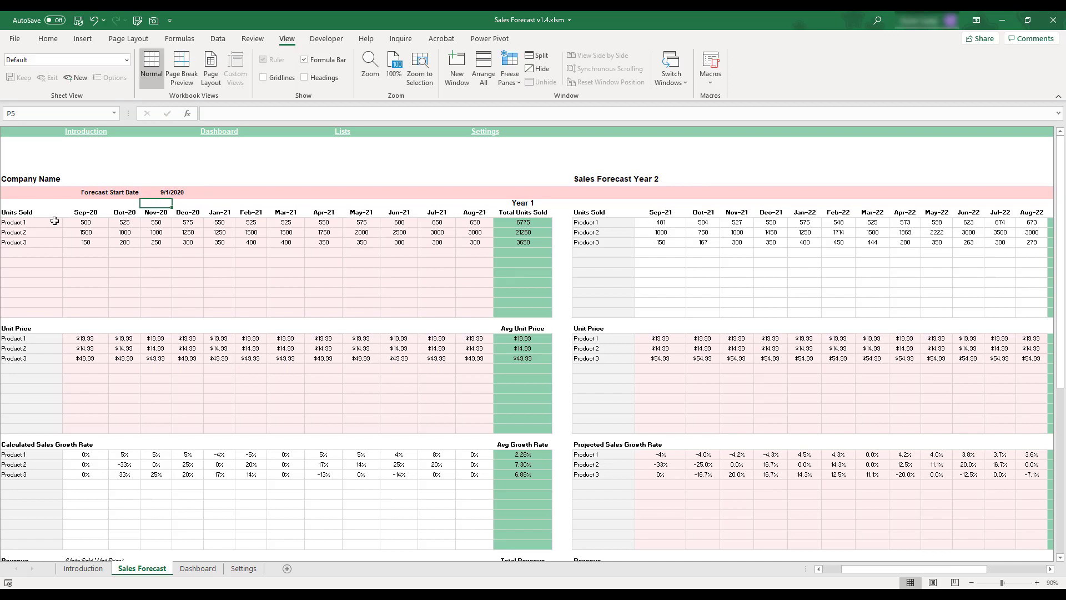
Step: Add a Product 4 row under Product 3 in Units Sold and select its monthly cells
drag(51, 221, 47, 314)
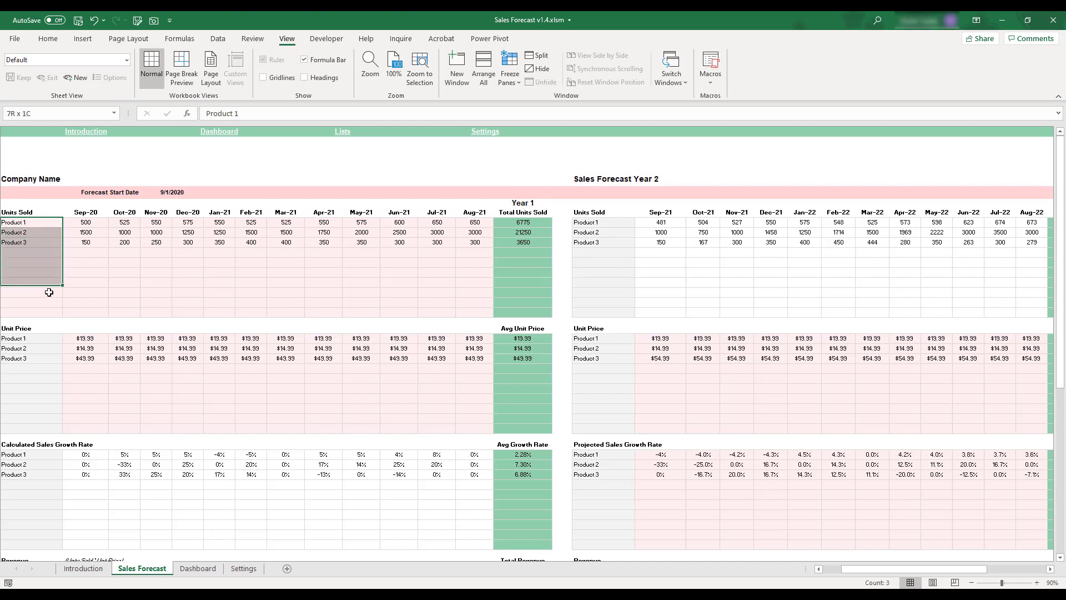
click(45, 250)
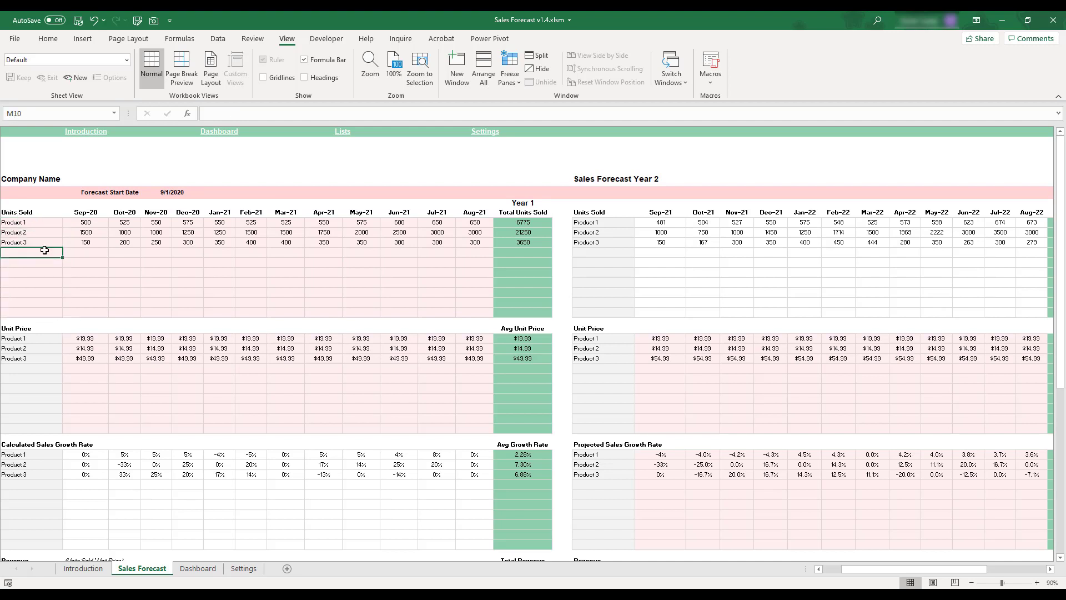
text(Product 4)
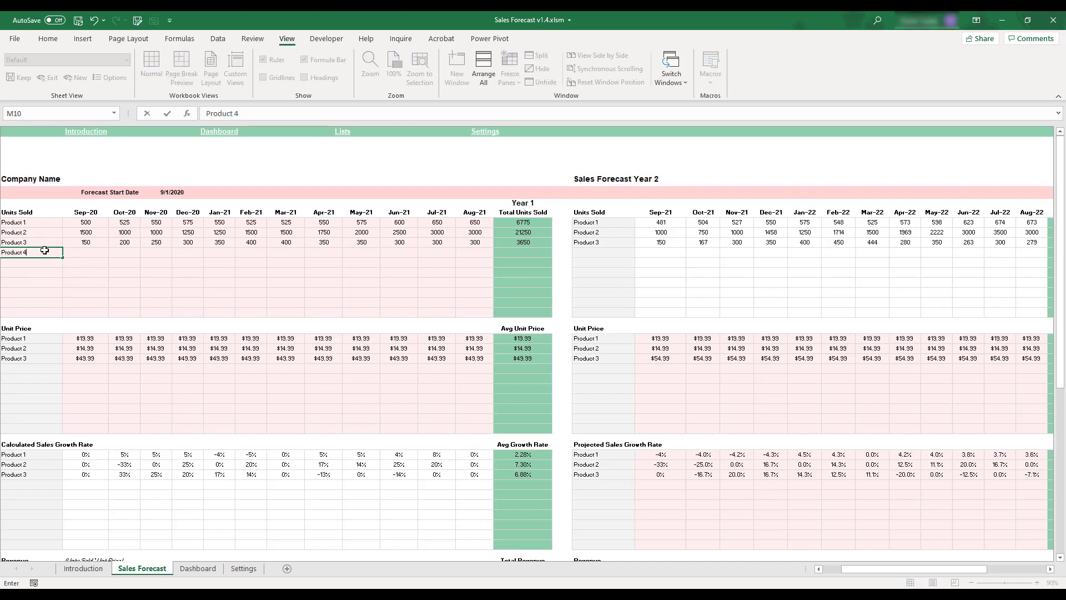
key(Return)
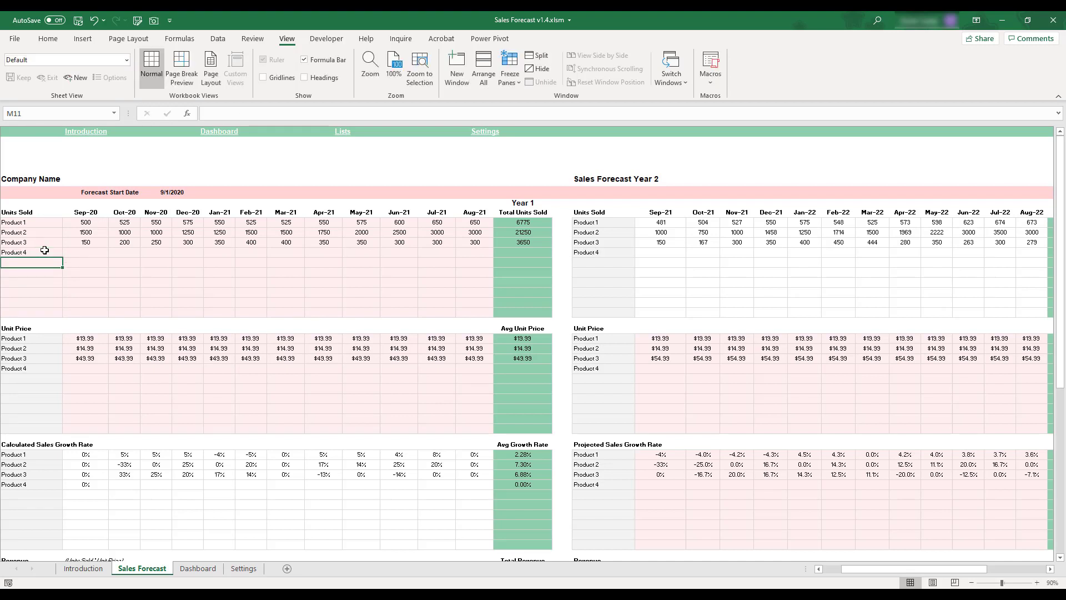
click(89, 253)
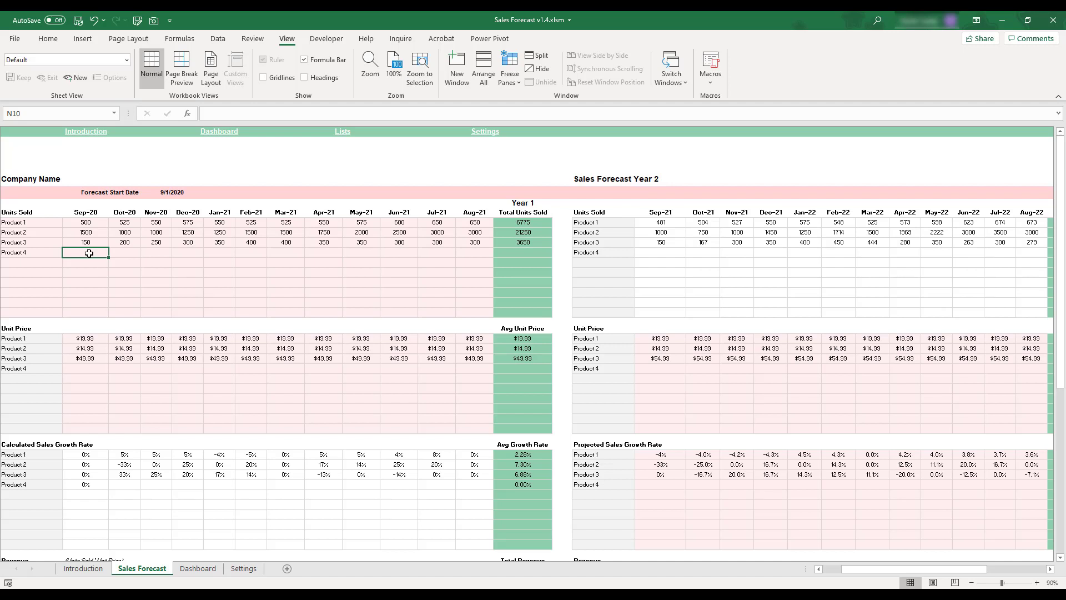
drag(89, 252, 471, 253)
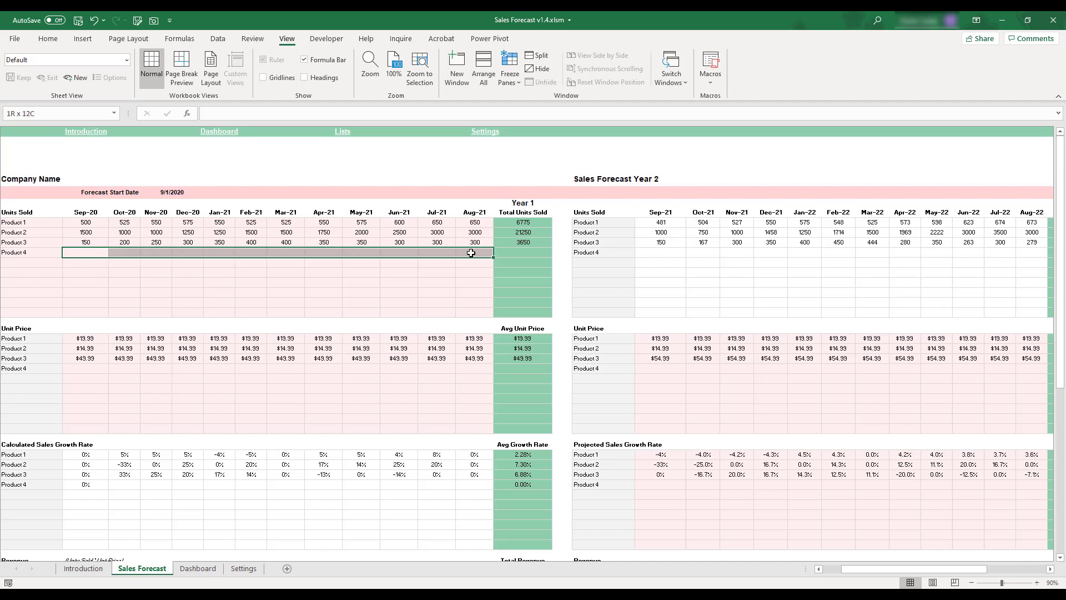
click(87, 265)
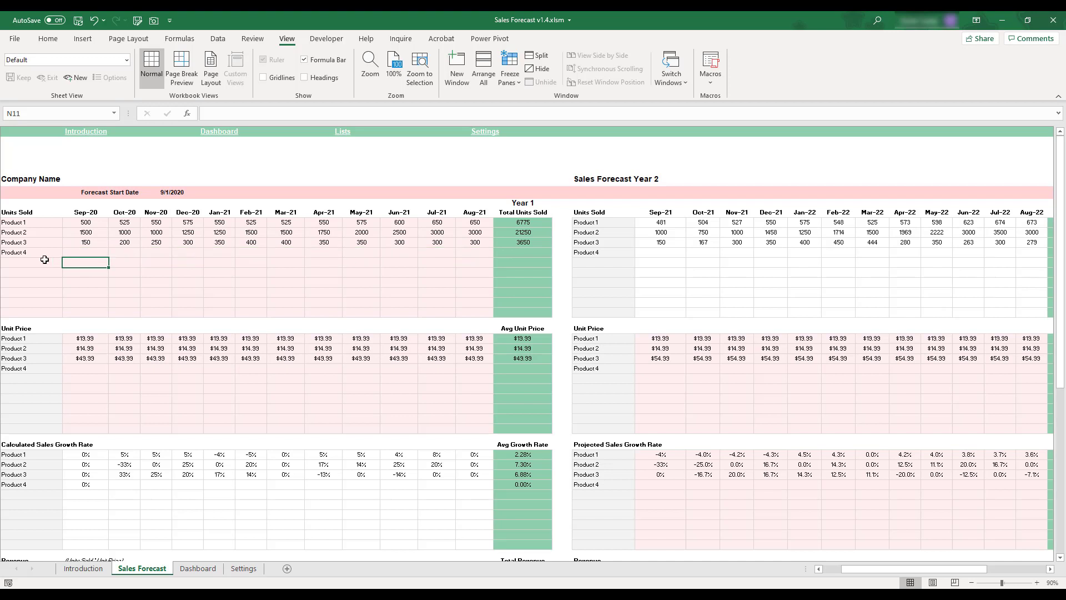
click(29, 212)
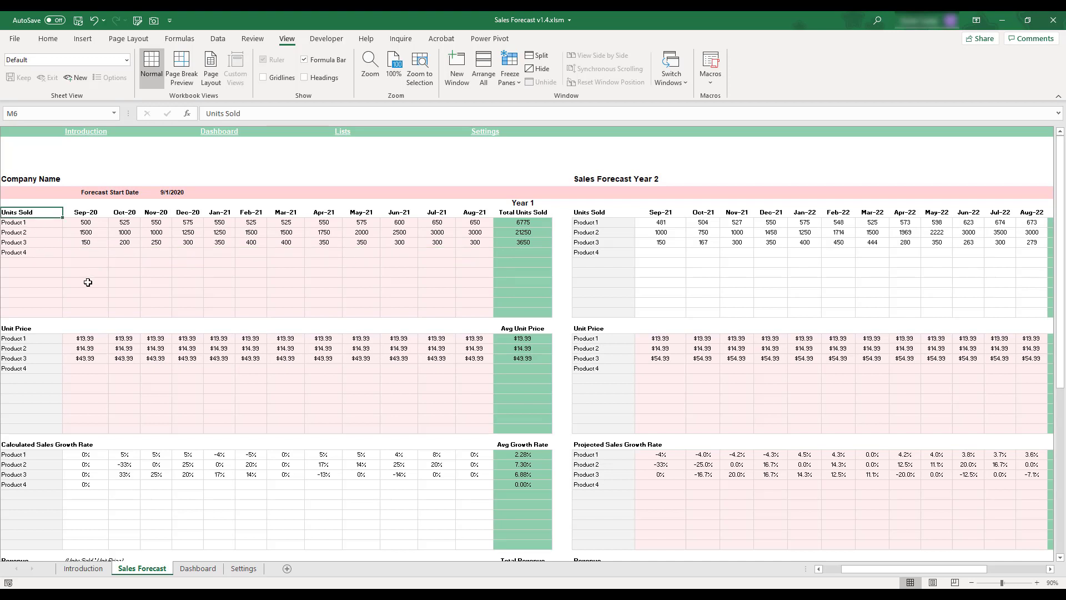
scroll(88, 282, down, 2)
scroll(88, 283, down, 2)
click(28, 209)
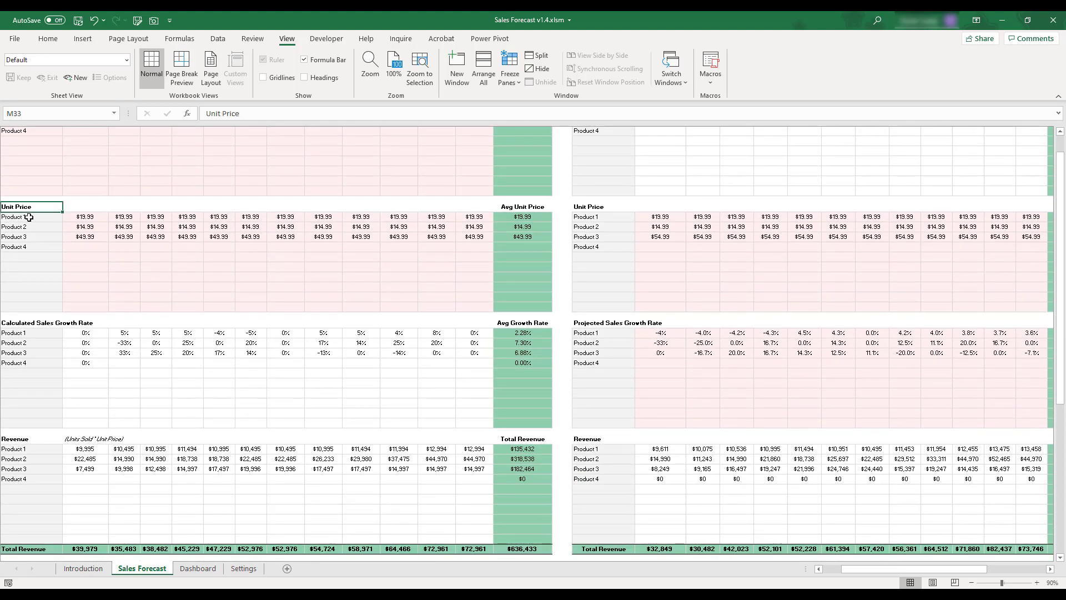
scroll(46, 246, down, 1)
scroll(46, 246, down, 2)
scroll(39, 311, down, 2)
scroll(30, 367, down, 1)
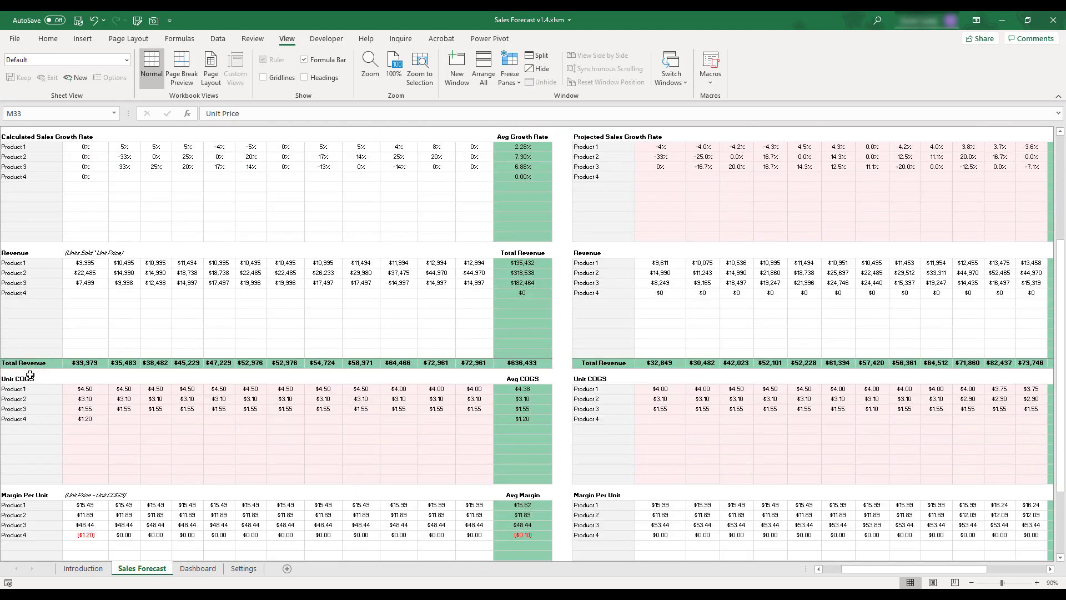
click(29, 380)
scroll(188, 432, down, 1)
scroll(184, 431, down, 1)
scroll(184, 431, down, 2)
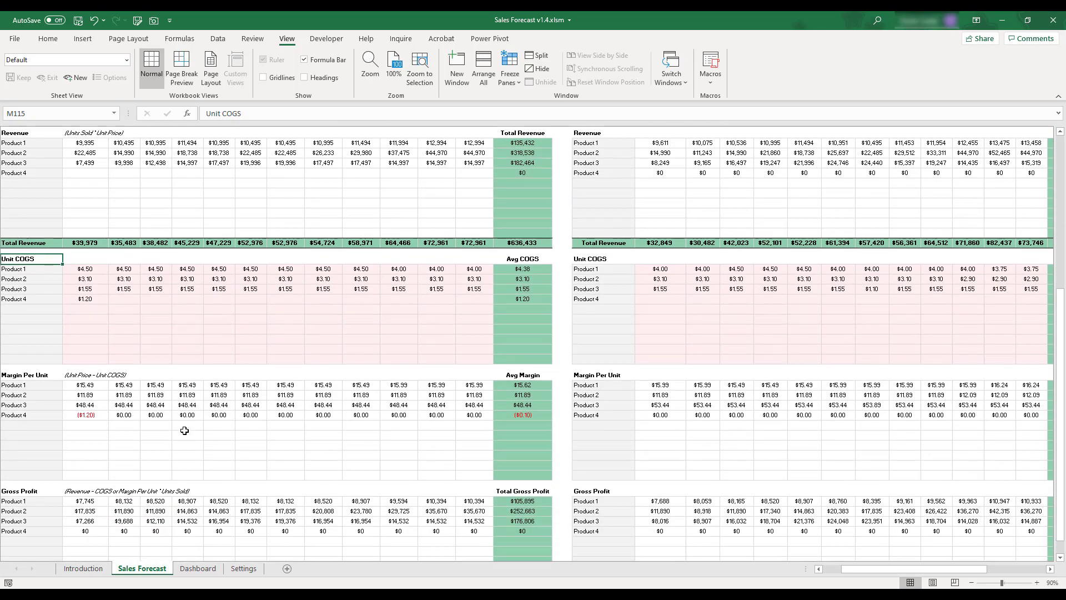
scroll(184, 431, down, 3)
scroll(184, 430, up, 4)
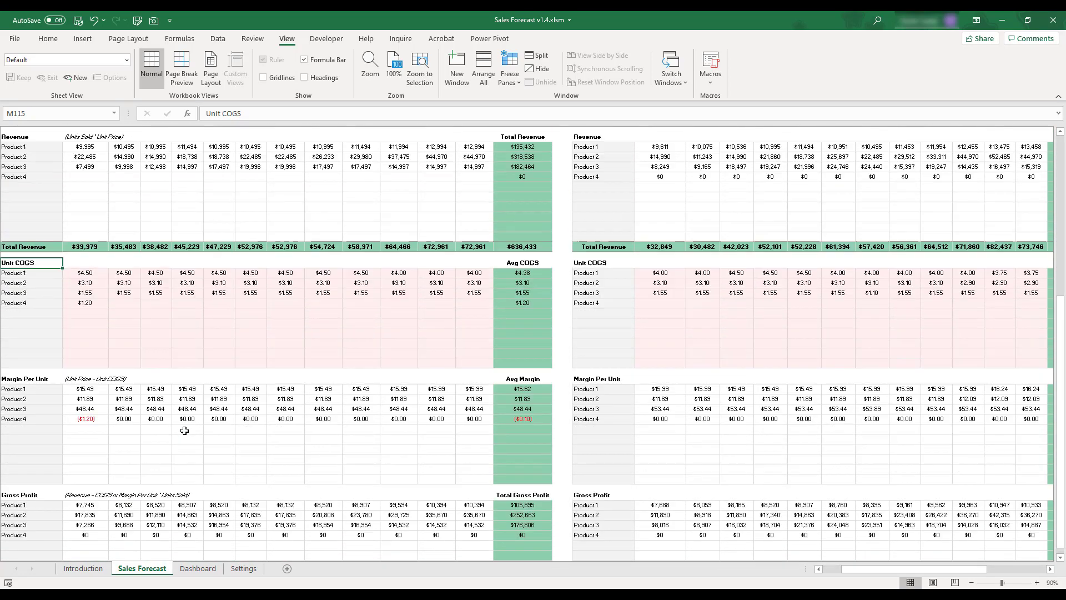
scroll(184, 431, up, 6)
scroll(183, 430, up, 6)
scroll(183, 431, up, 2)
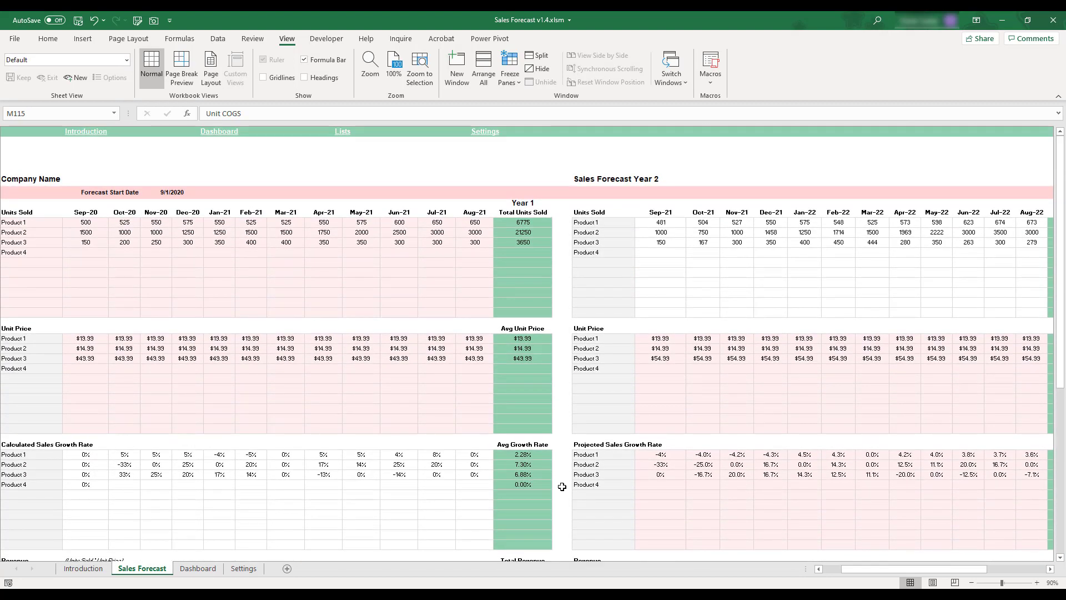
drag(877, 569, 899, 569)
scroll(344, 345, down, 1)
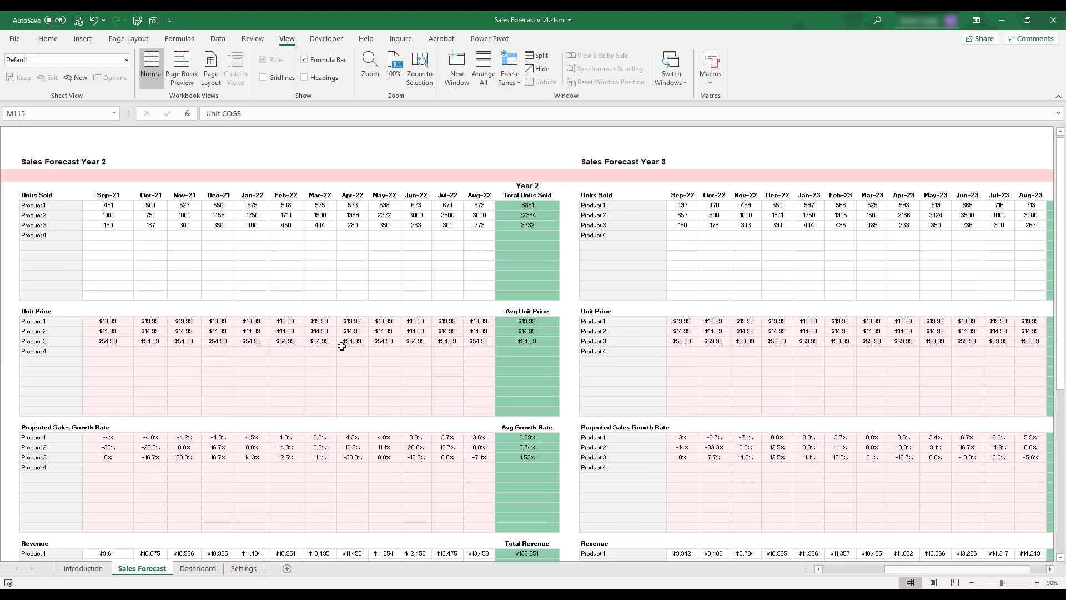
scroll(342, 346, down, 2)
scroll(341, 346, down, 1)
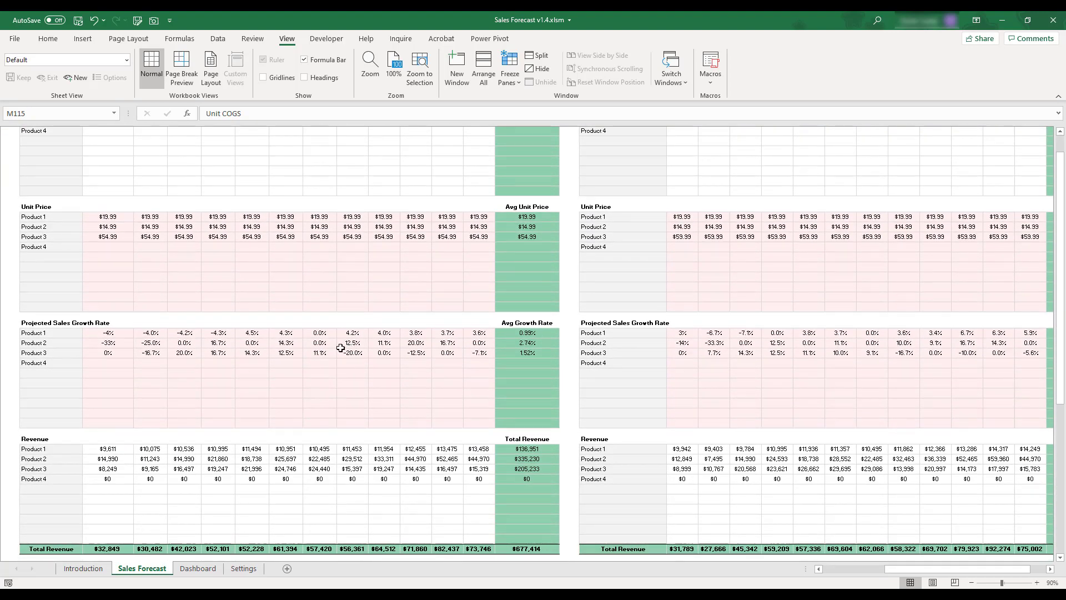
scroll(244, 347, down, 2)
click(40, 507)
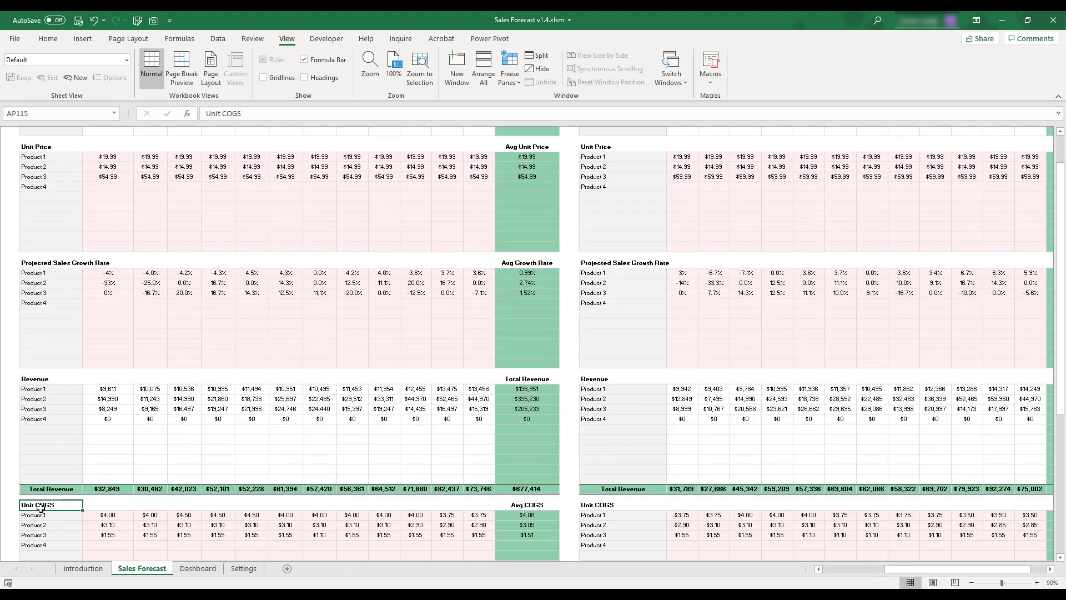
click(41, 148)
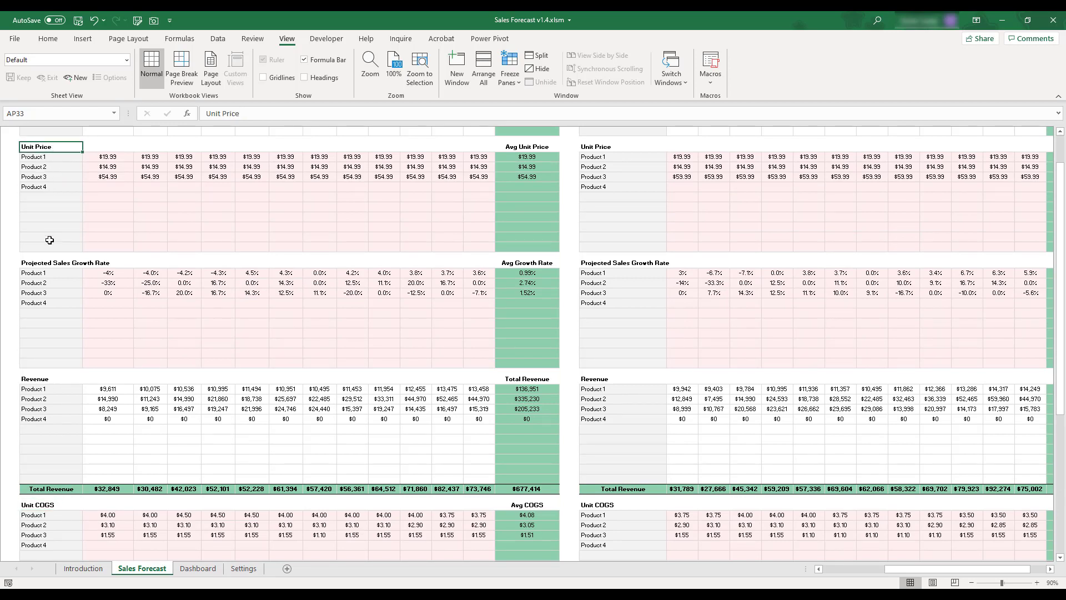
click(33, 265)
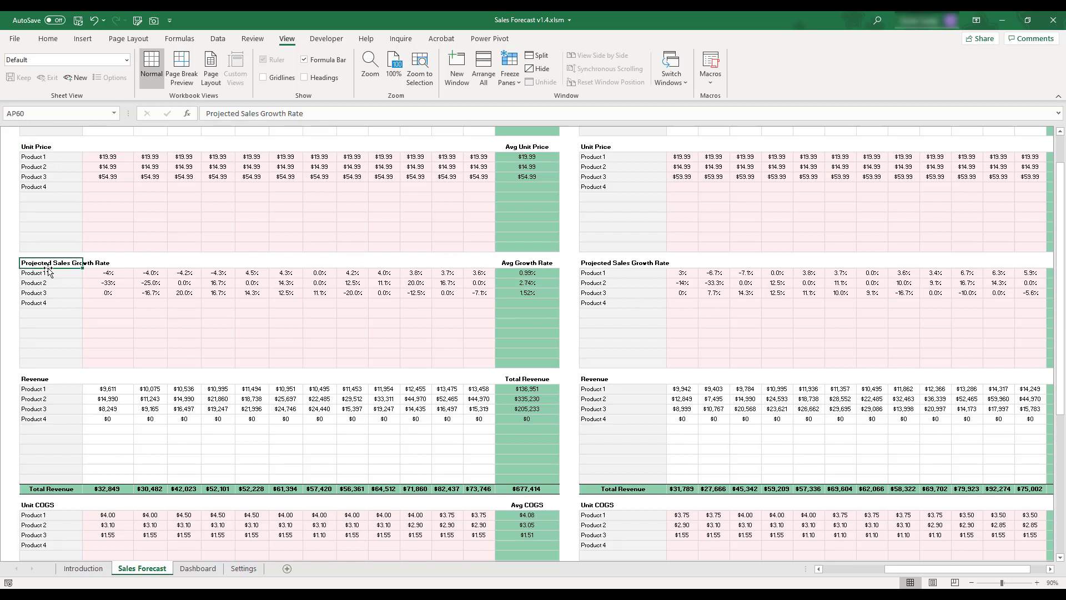
drag(97, 303, 476, 301)
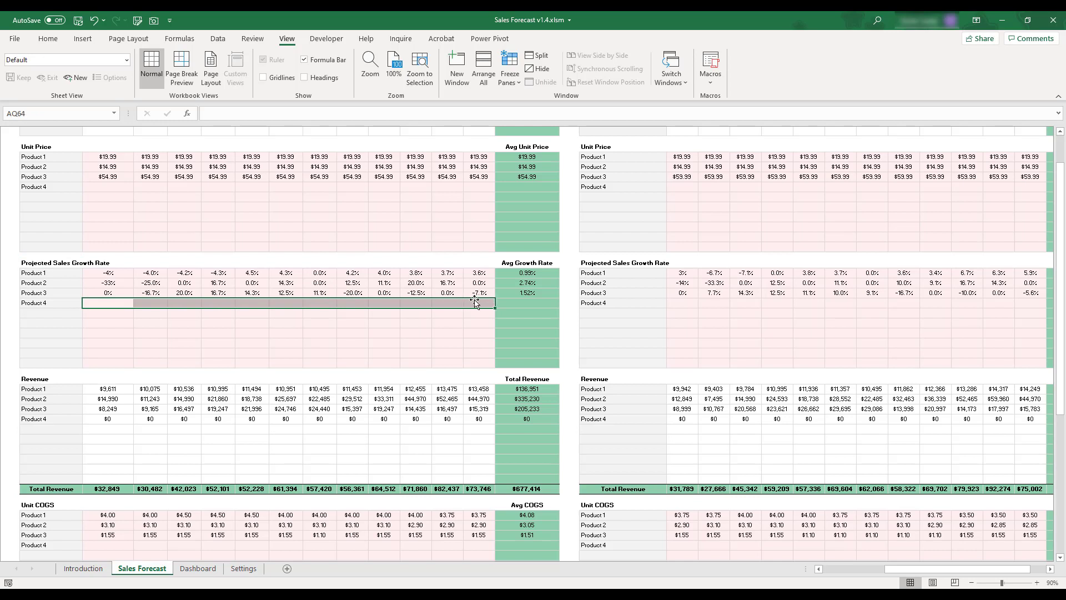
click(94, 305)
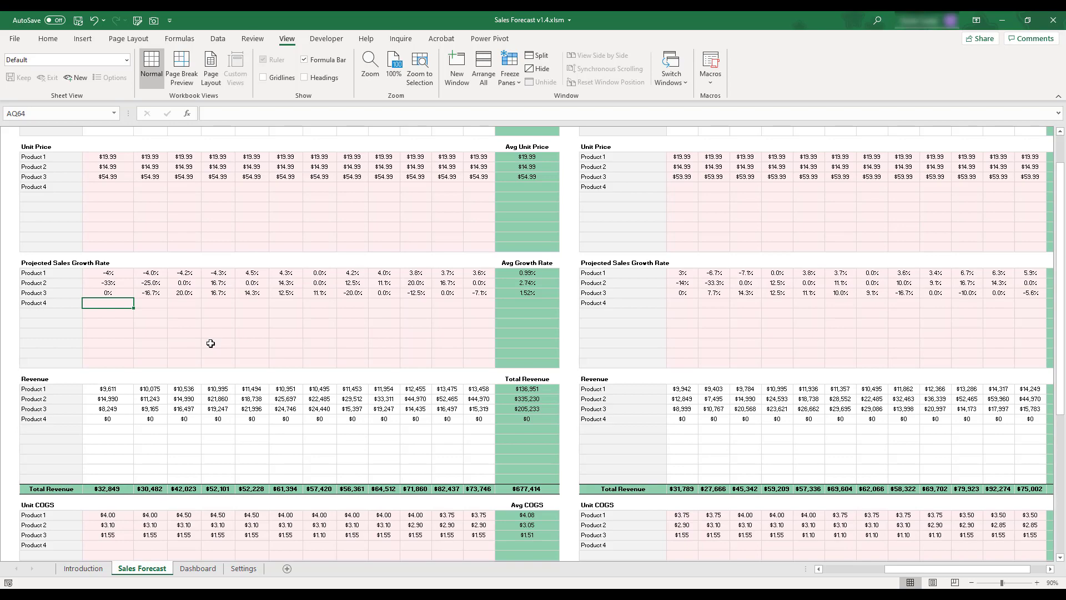
scroll(208, 343, down, 1)
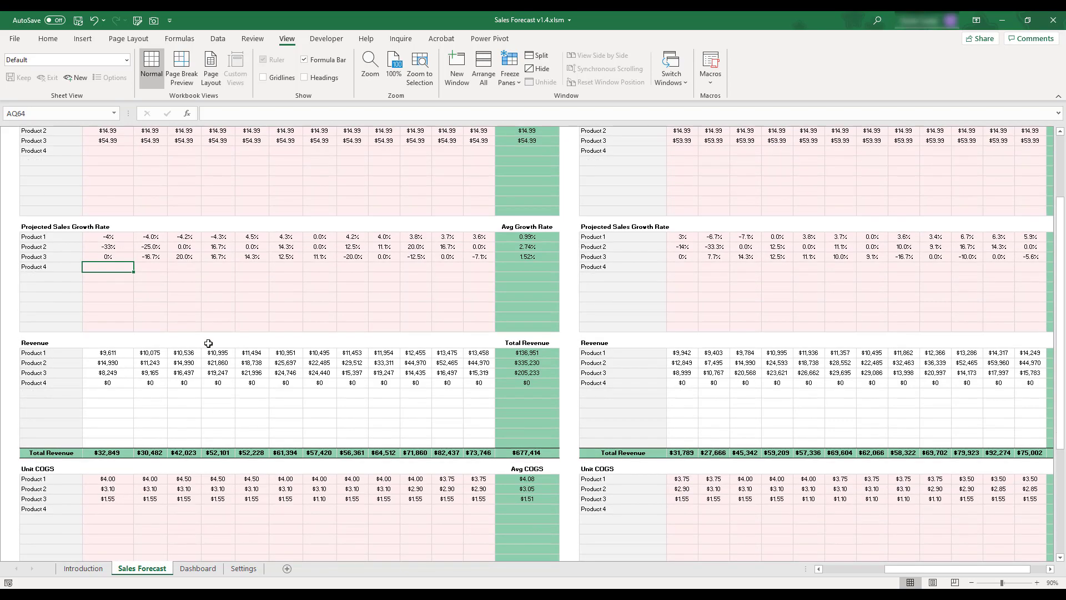
scroll(208, 343, down, 2)
scroll(205, 341, down, 2)
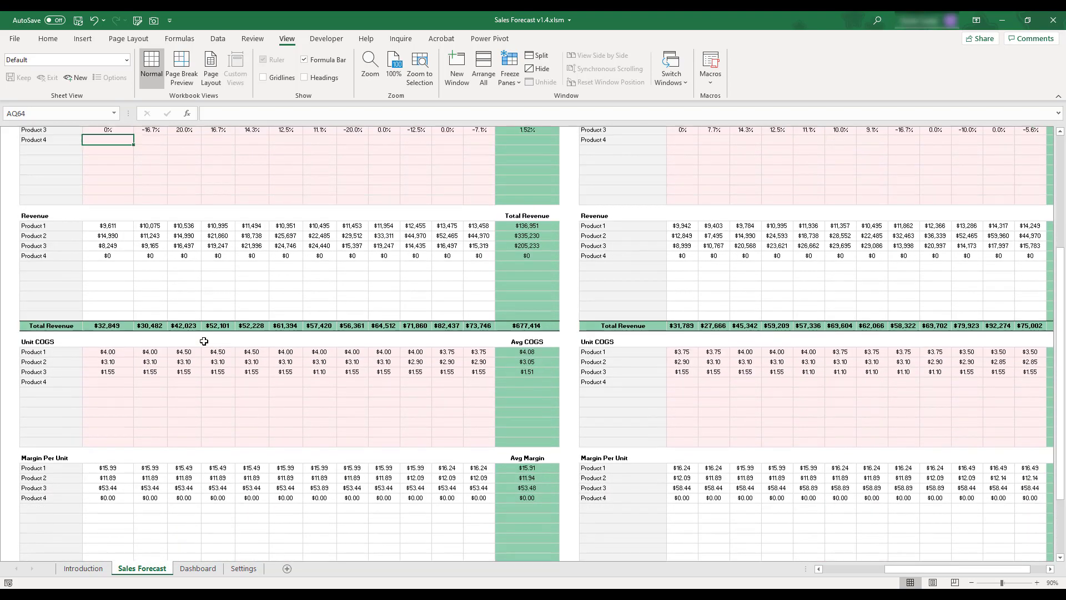
scroll(204, 341, up, 4)
scroll(204, 341, up, 6)
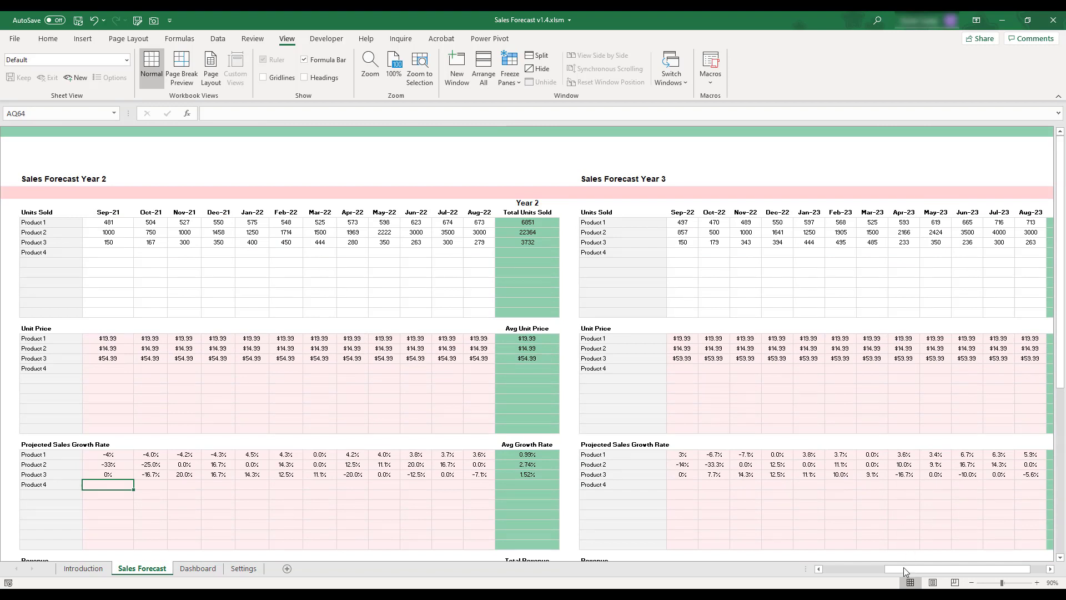
drag(900, 570, 935, 577)
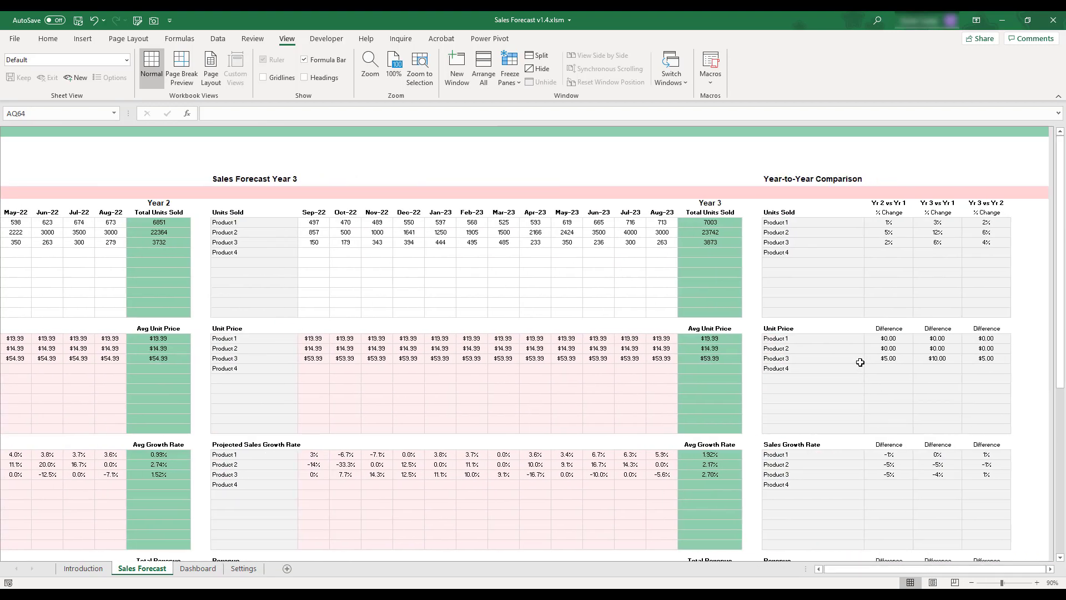
click(788, 180)
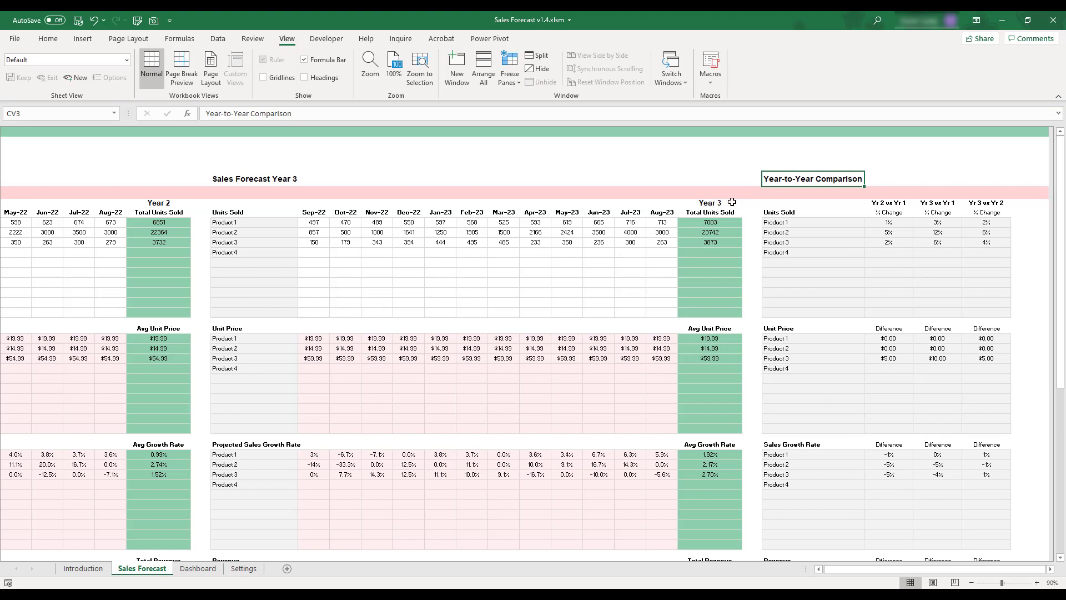
Step: Scroll through the Dashboard's yearly and three-year charts, which still plot only Products 1–3
click(207, 572)
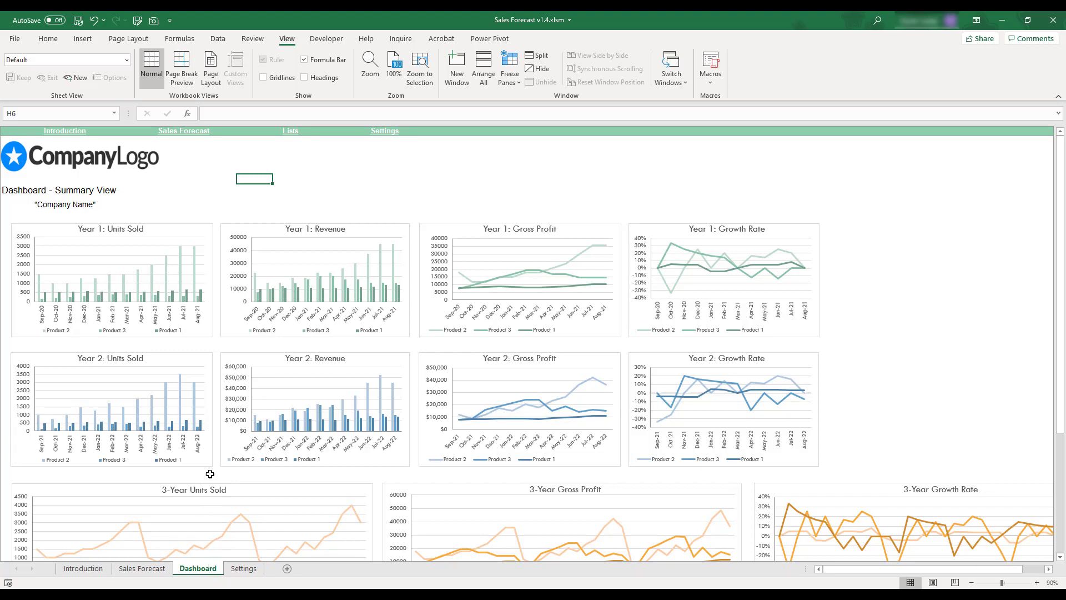
scroll(210, 474, down, 1)
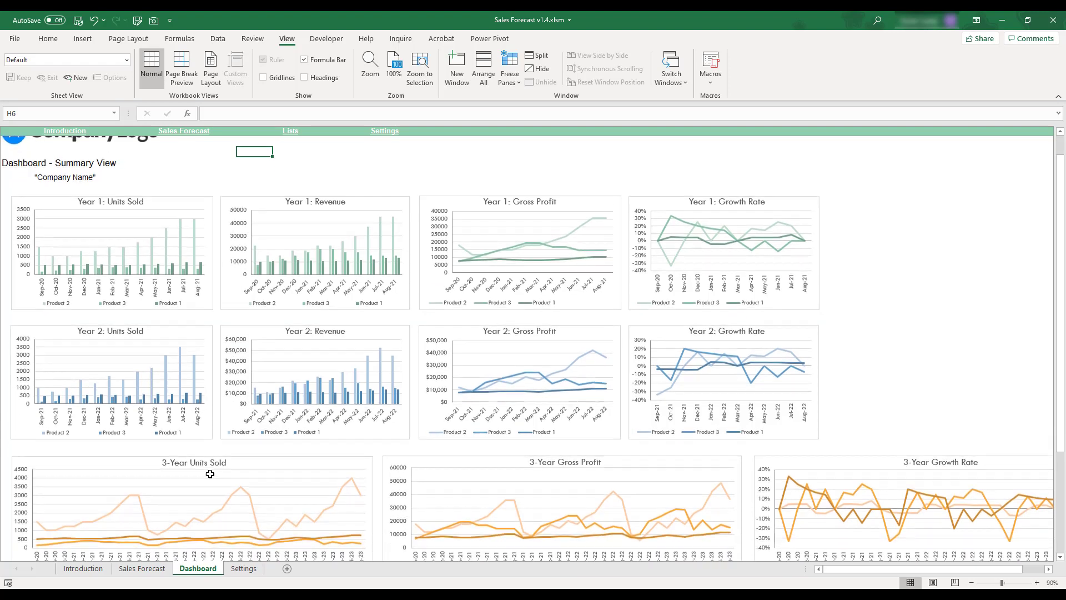
scroll(210, 475, down, 1)
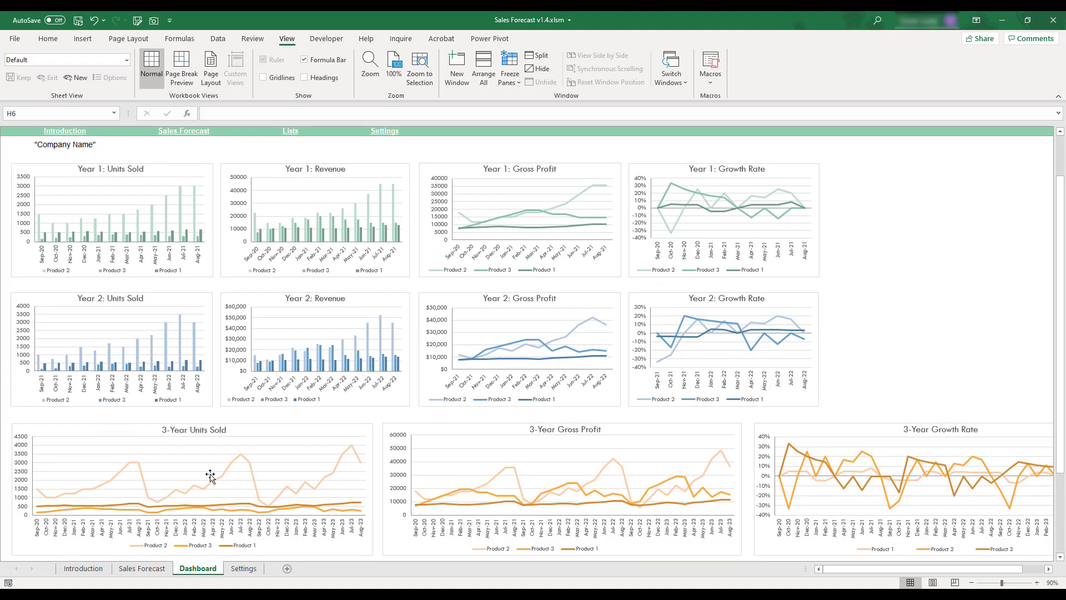
scroll(210, 476, up, 2)
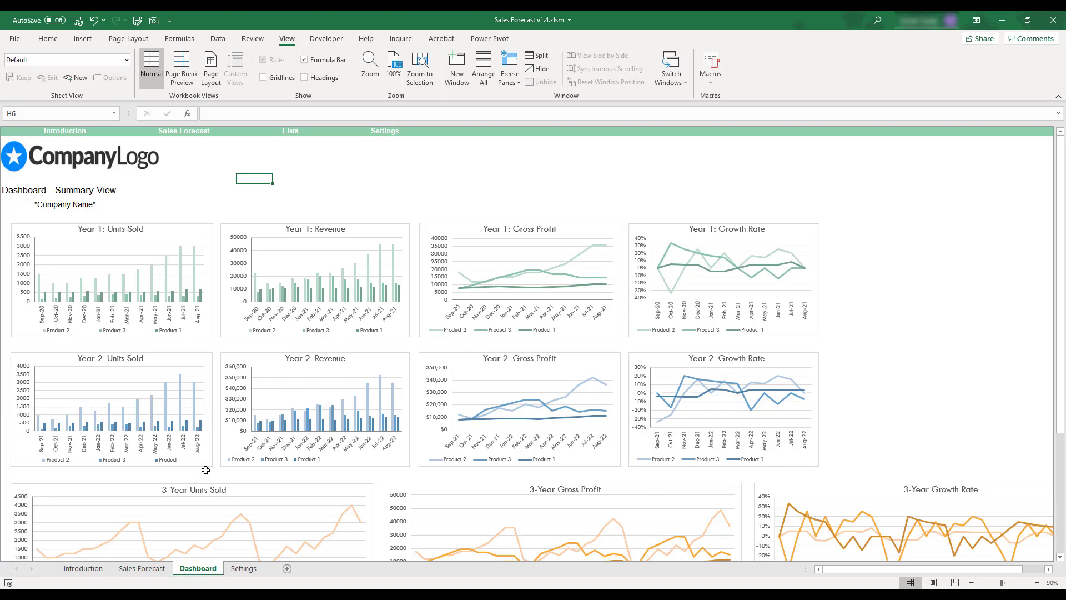
Step: Check the # of Years and product-count dropdowns, keeping 3 years and 10 products
click(248, 569)
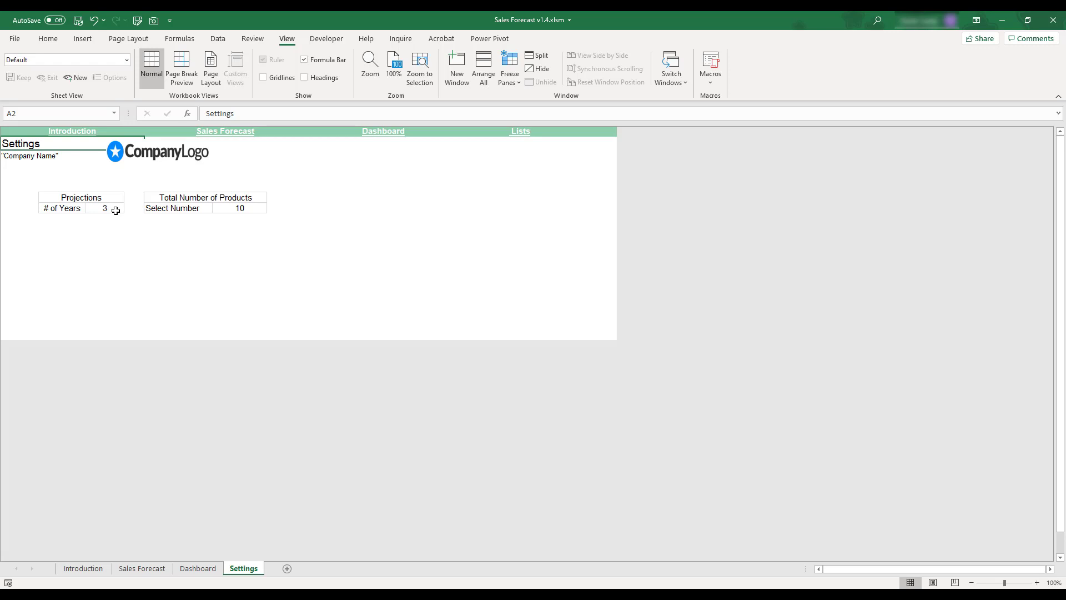
click(116, 211)
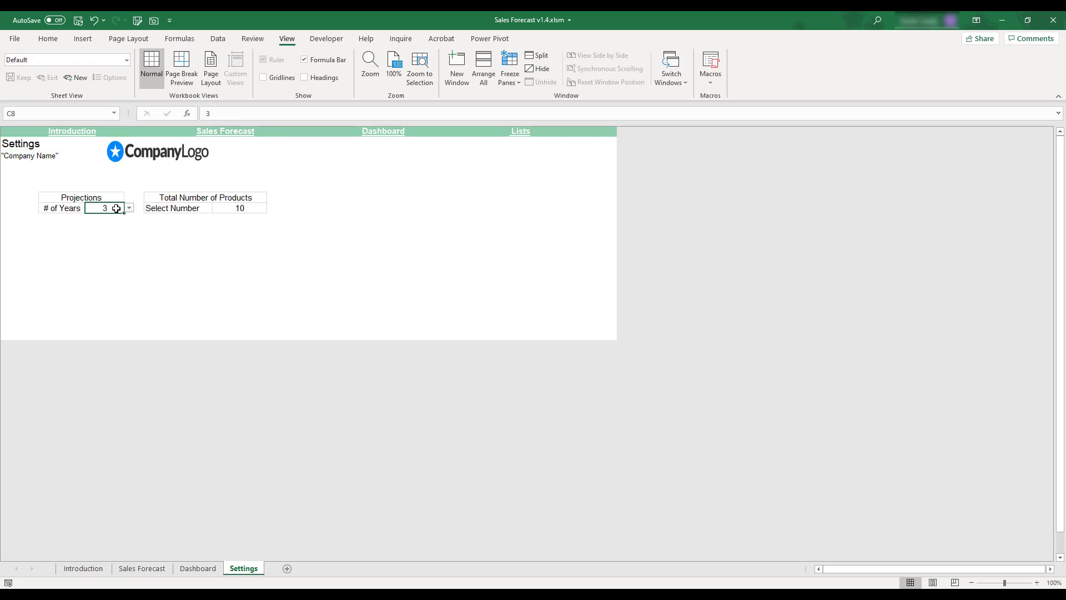
click(129, 209)
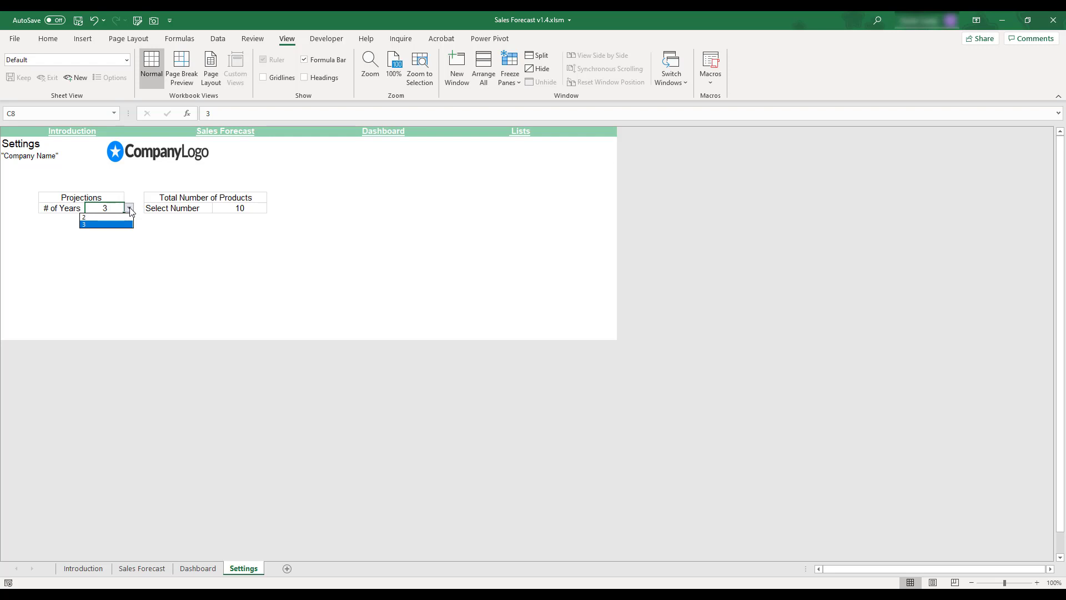
click(130, 211)
click(234, 208)
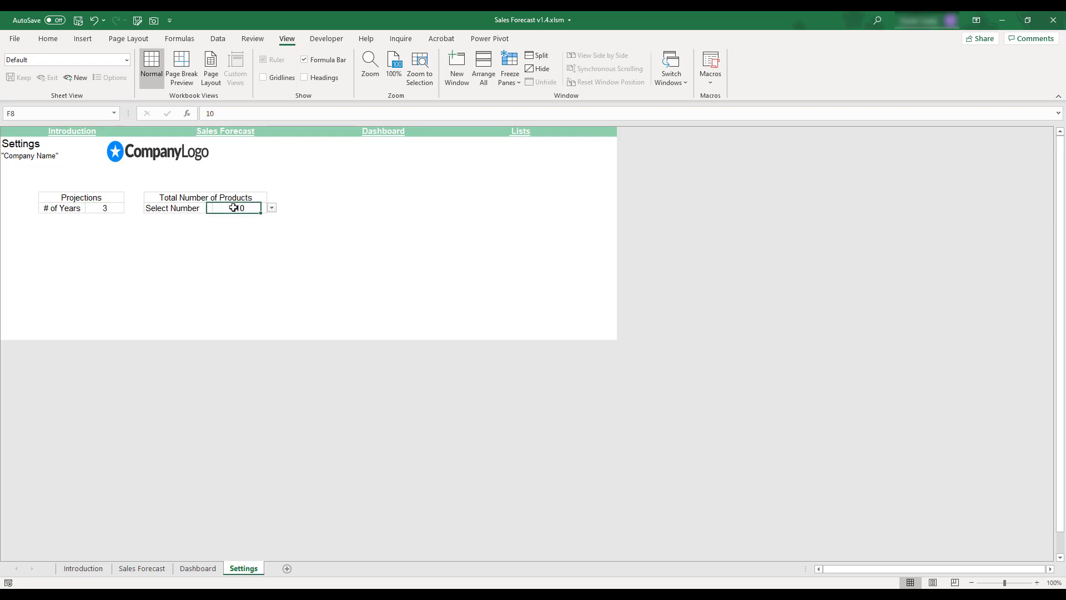
click(273, 209)
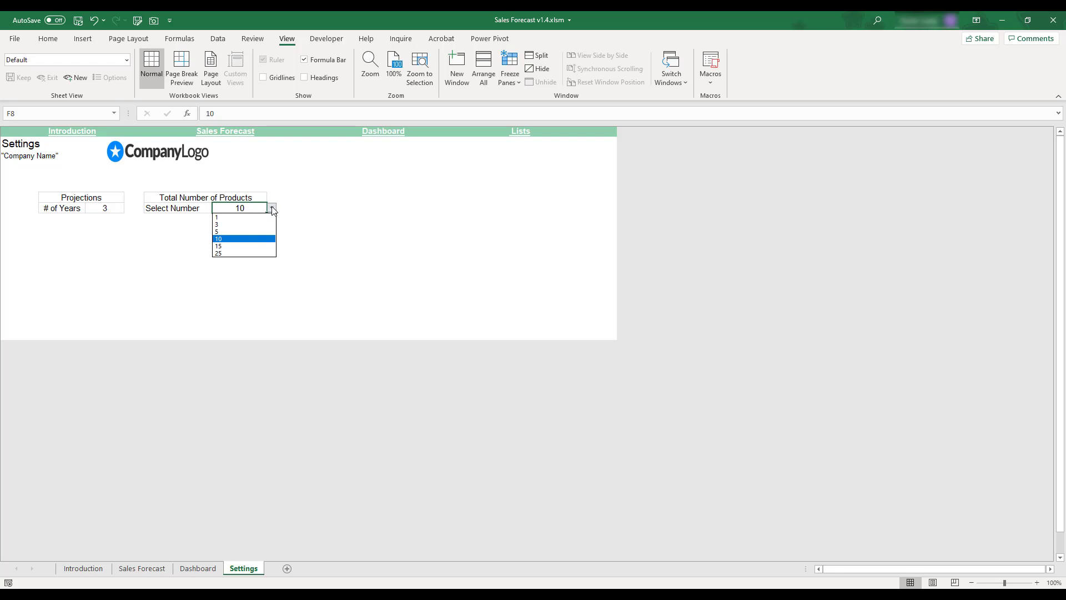
click(273, 209)
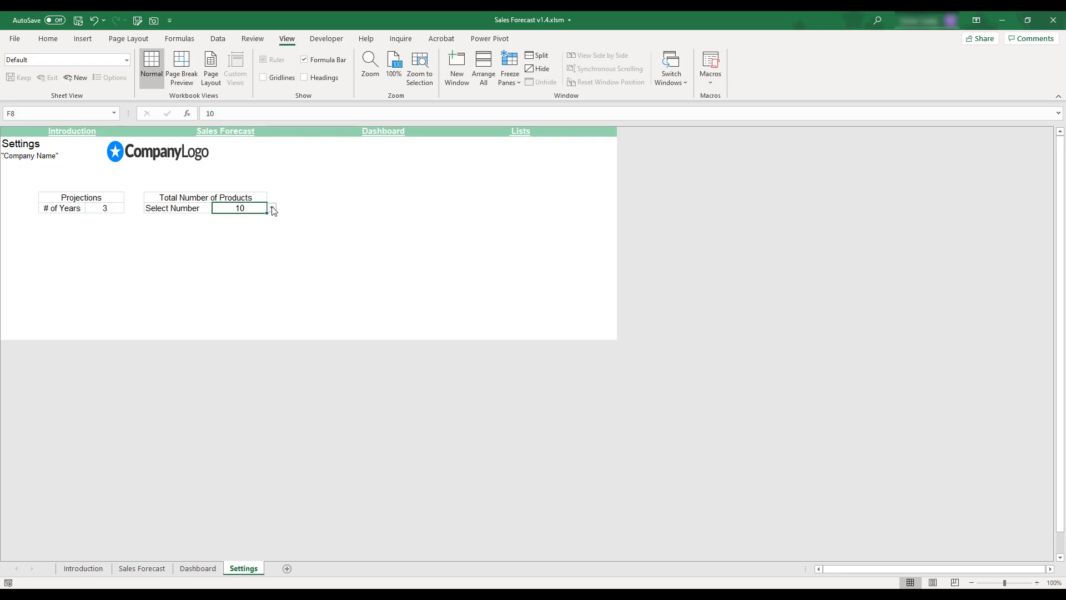
click(83, 570)
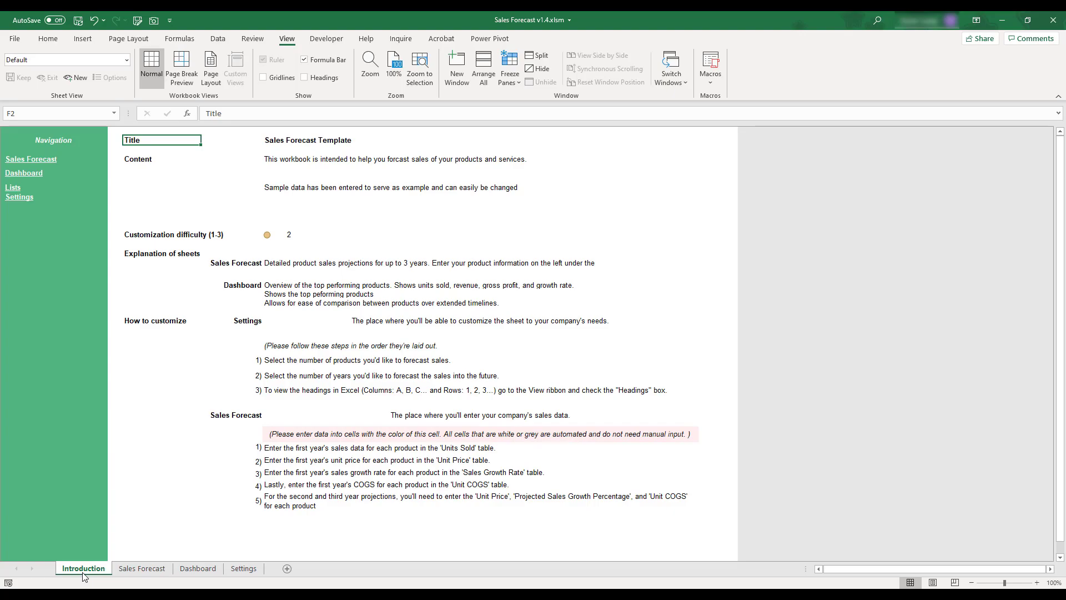